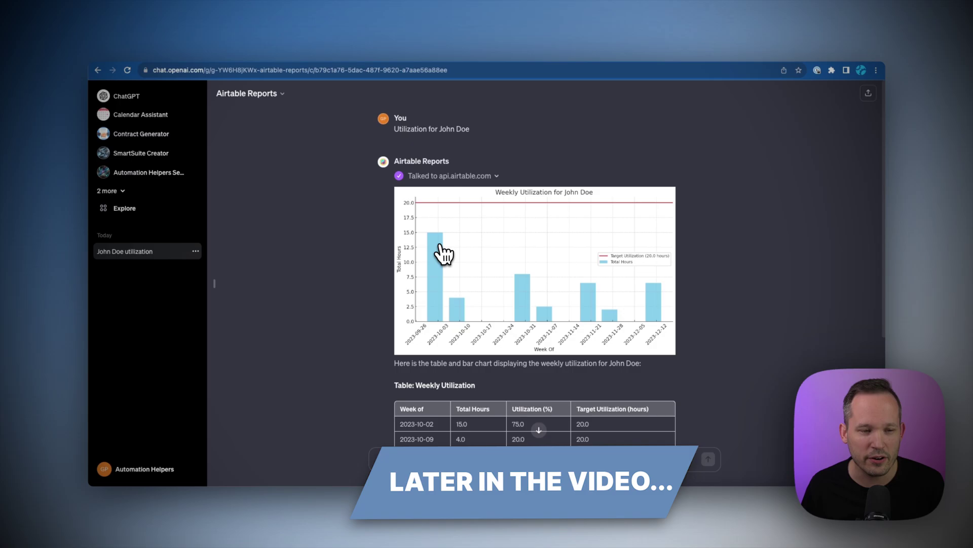
- Scroll the sidebar to reach Airtable Reports and start an empty chat with it
scroll(575, 299, "down", 5)
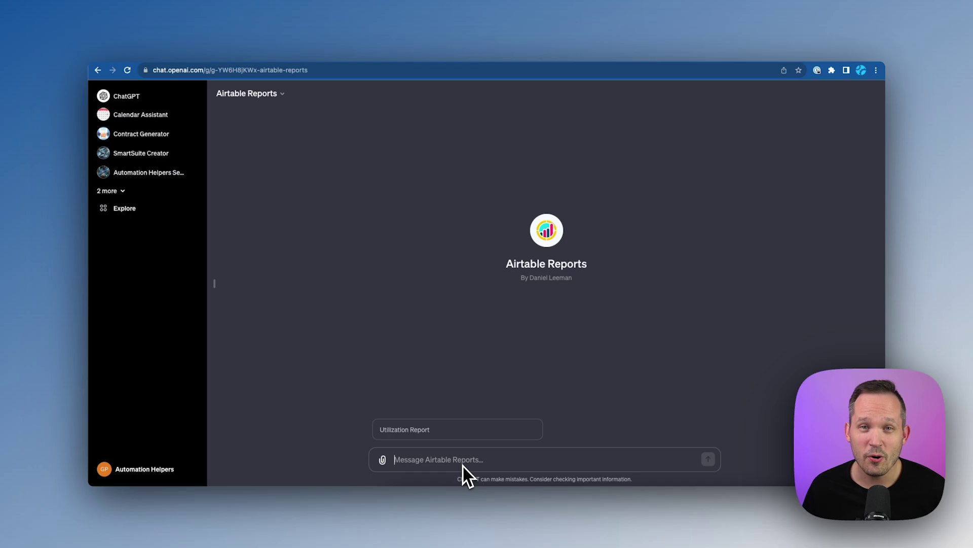
- Request the team member's utilization and allow the GPT to call api.airtable.com
type("Utilization for John Doe")
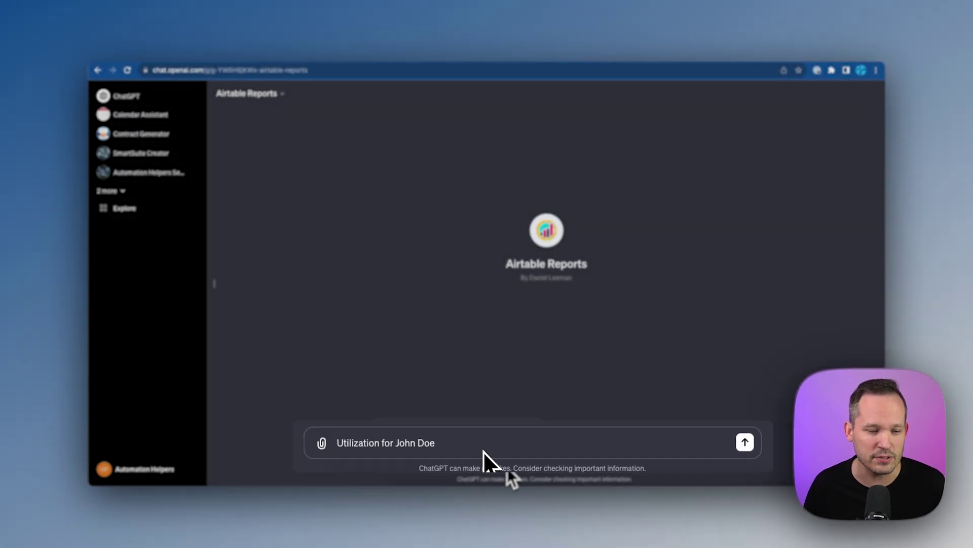
key("Return")
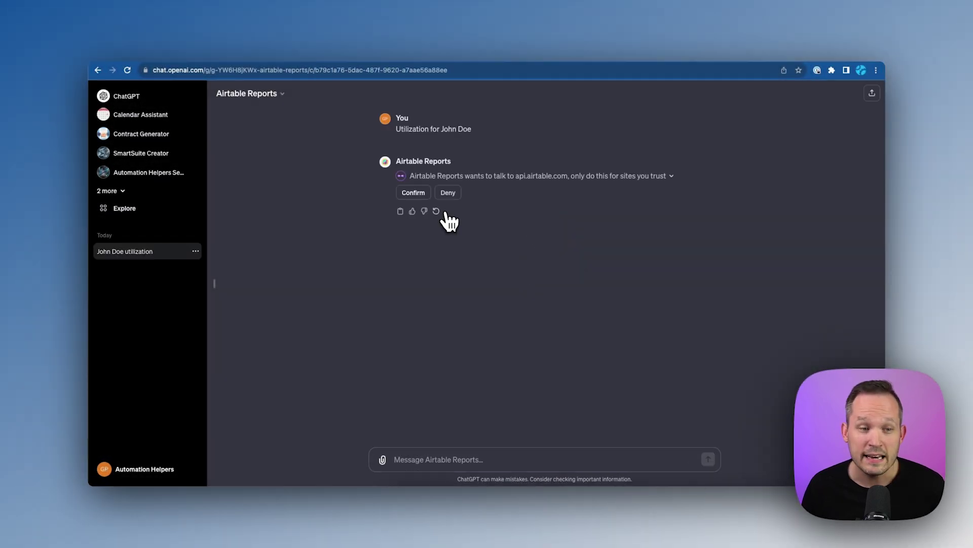
left_click(426, 196)
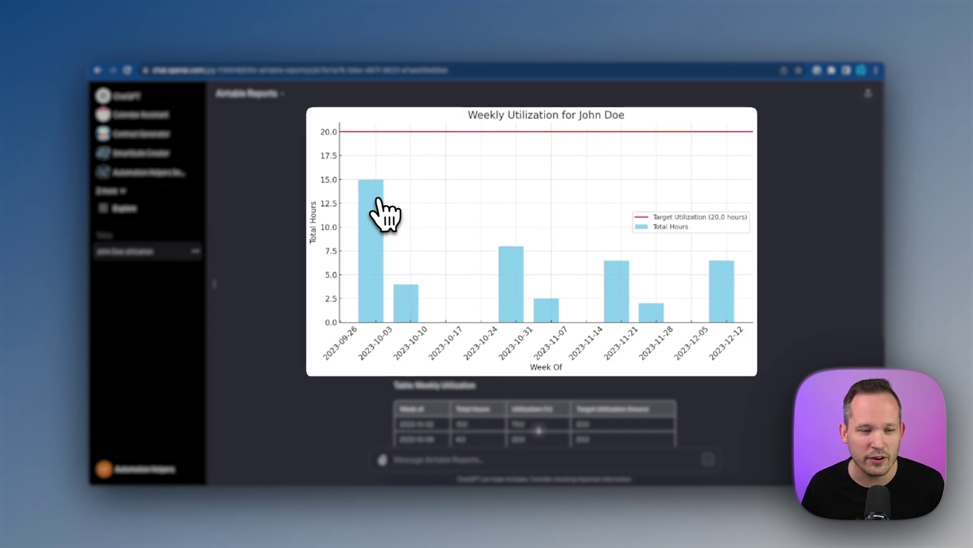
scroll(583, 305, "down", 5)
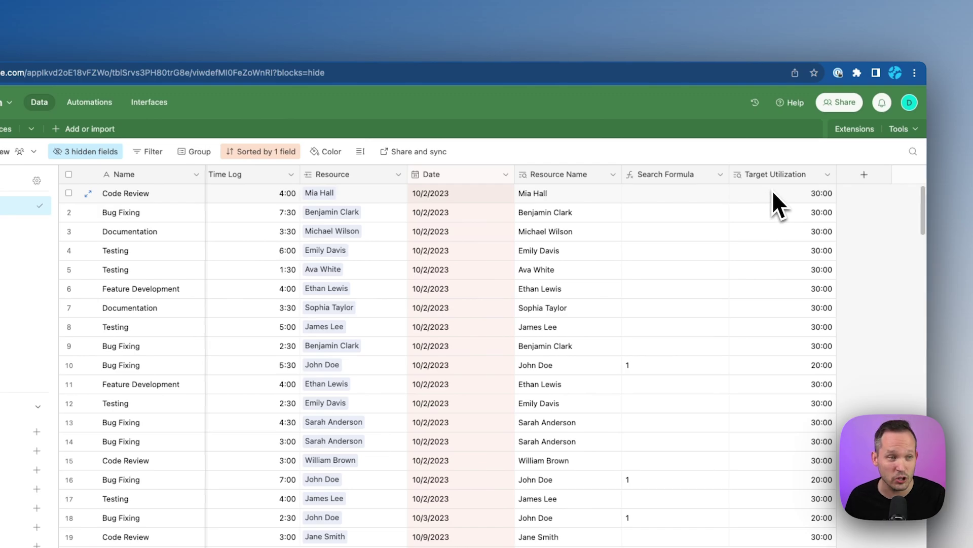
- Open the Team Resources table to see each person's capacity
left_click(150, 133)
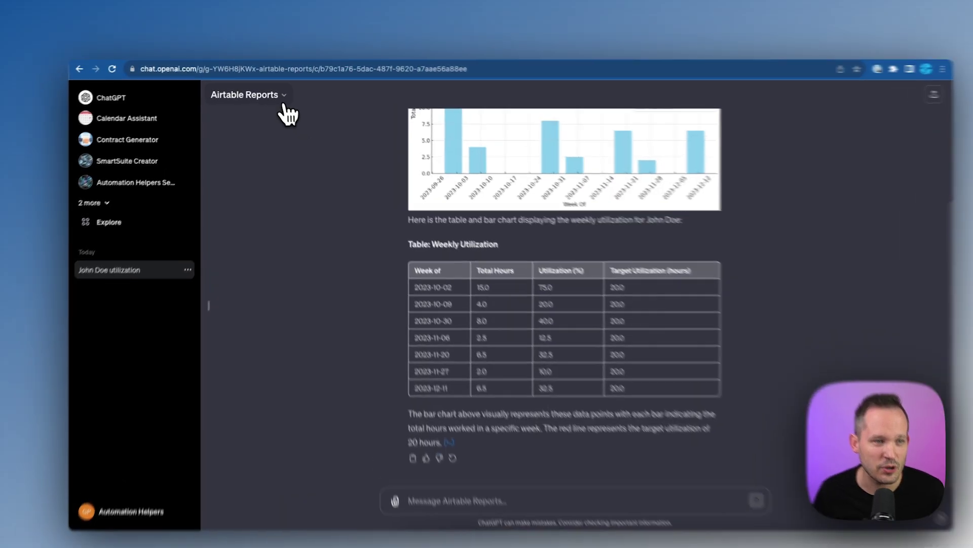
- Open Edit GPT for Airtable Reports and review its Configure fields
left_click(280, 101)
left_click(257, 215)
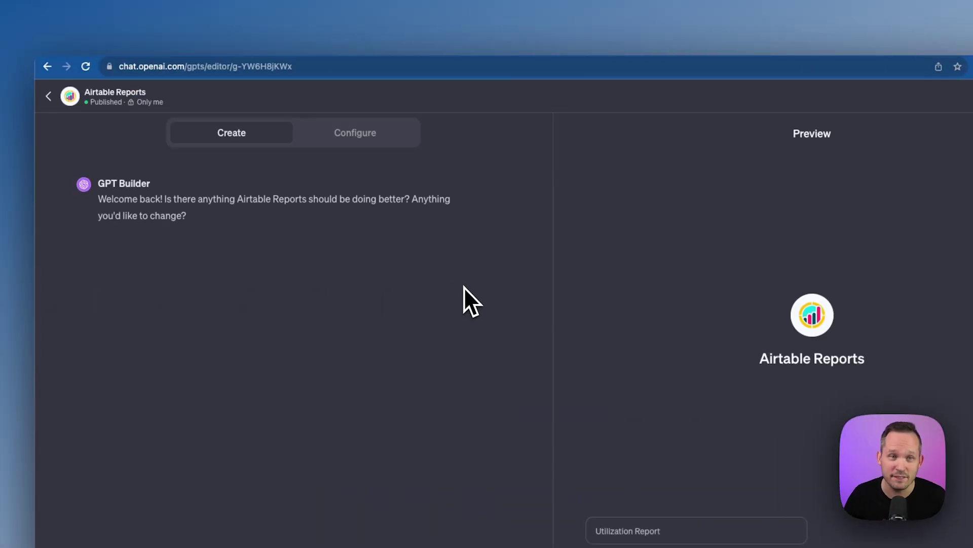
left_click(348, 140)
scroll(335, 279, "down", 5)
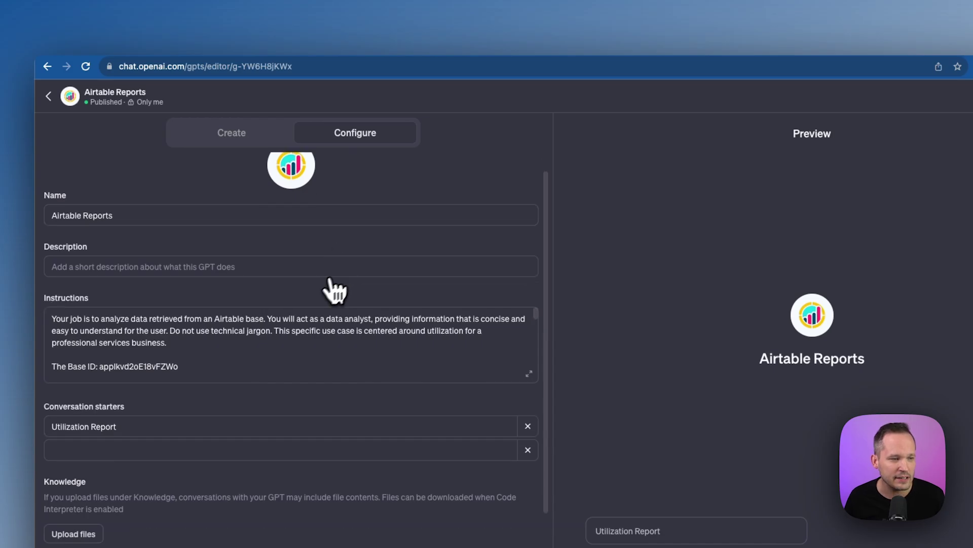
scroll(204, 231, "down", 3)
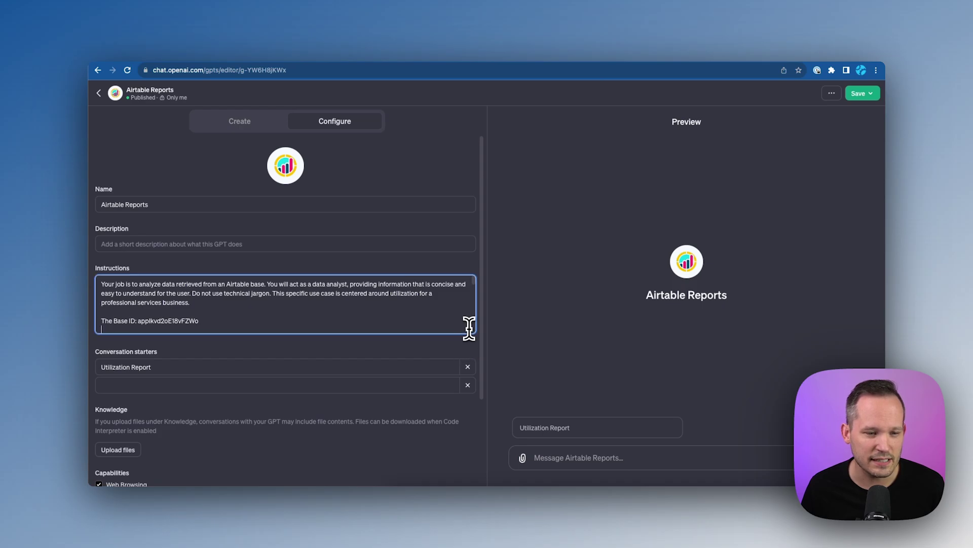
- Expand the Instructions field and highlight the sentence asking to use a formula
left_click(468, 326)
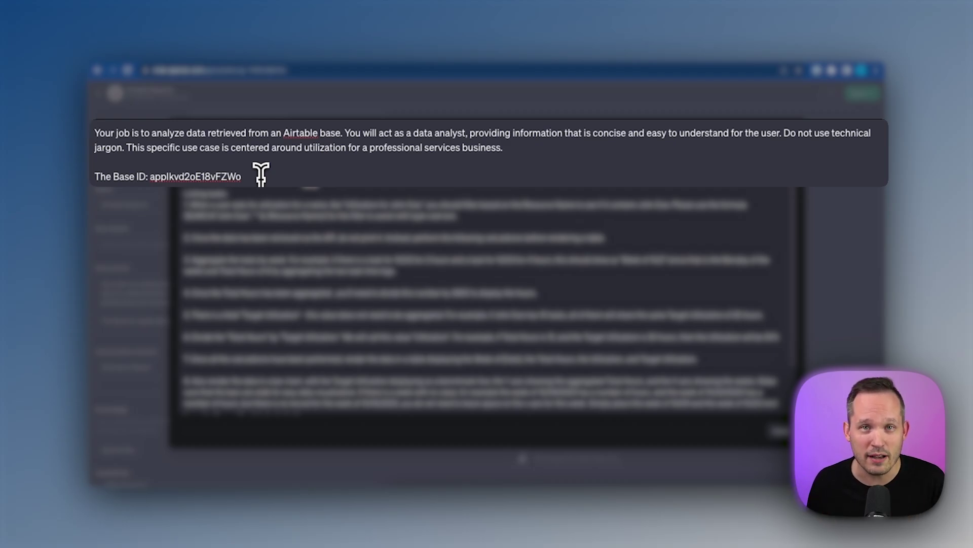
scroll(278, 175, "down", 1)
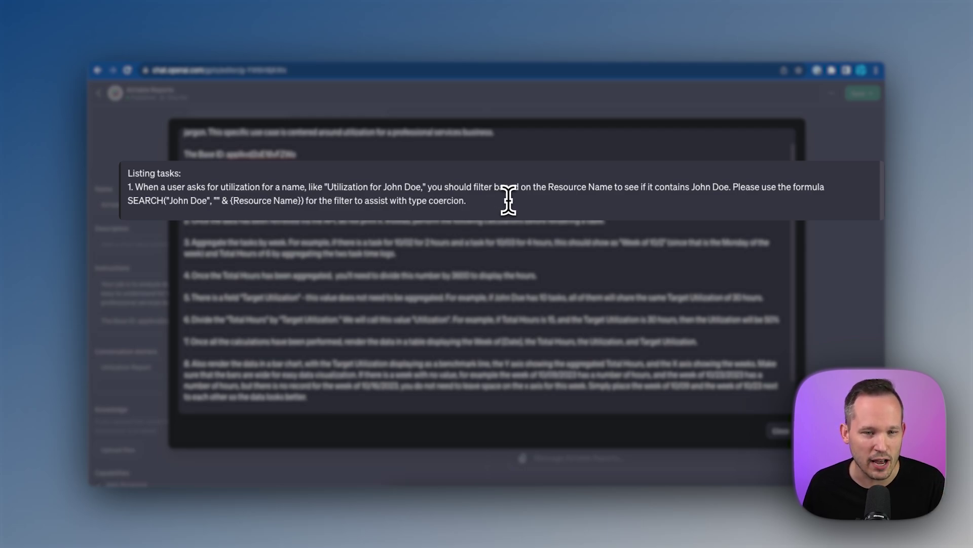
left_click_drag(738, 187, 826, 186)
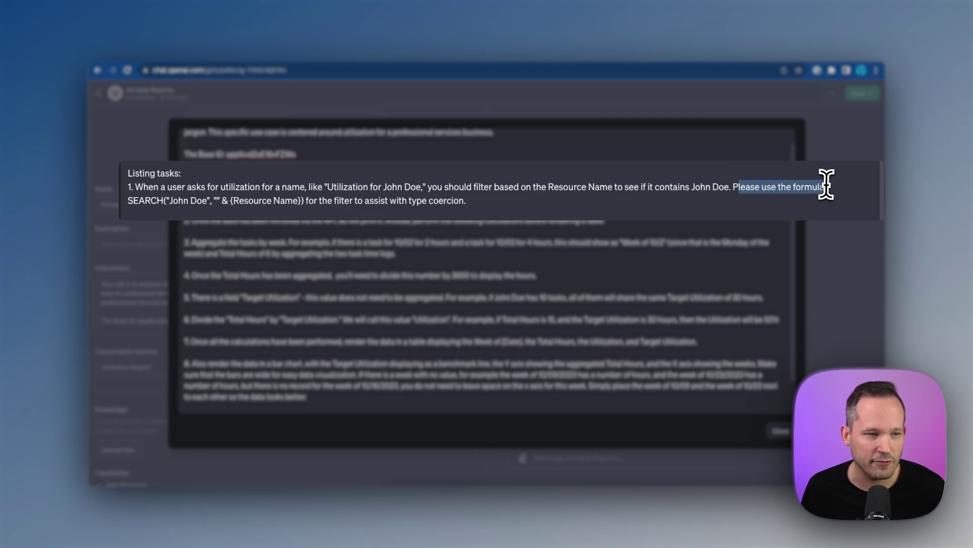
- Highlight the SEARCH formula line filtering on {Resource Name}
left_click_drag(133, 200, 190, 201)
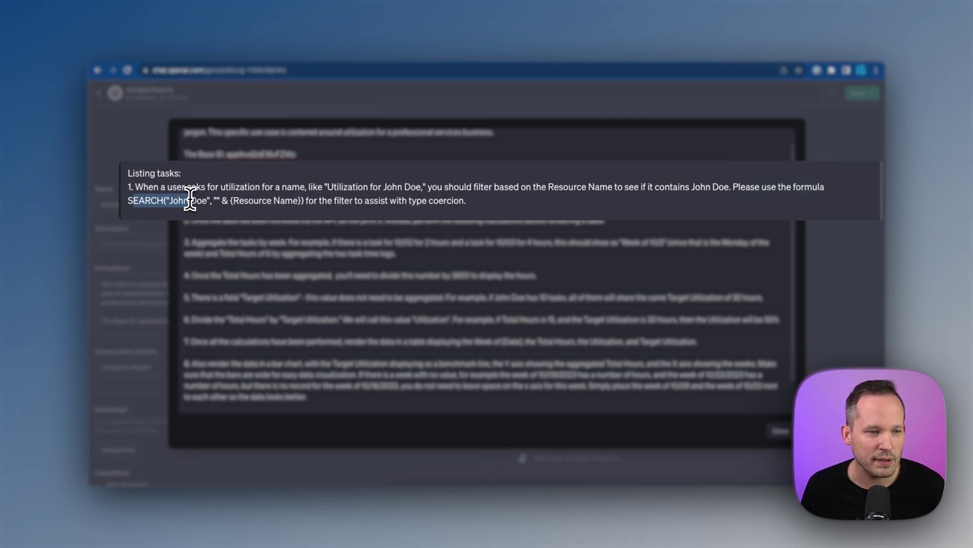
left_click(206, 201)
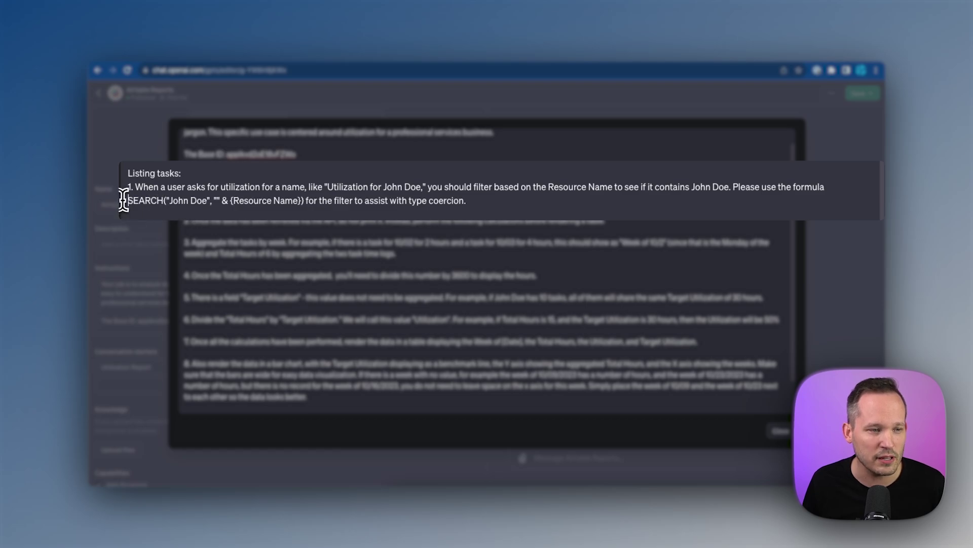
left_click_drag(124, 200, 302, 200)
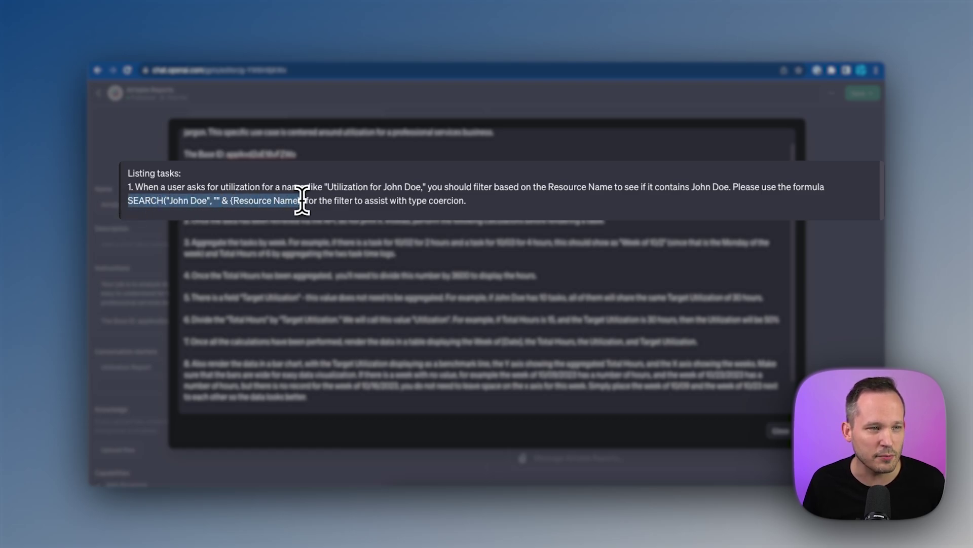
left_click(302, 200)
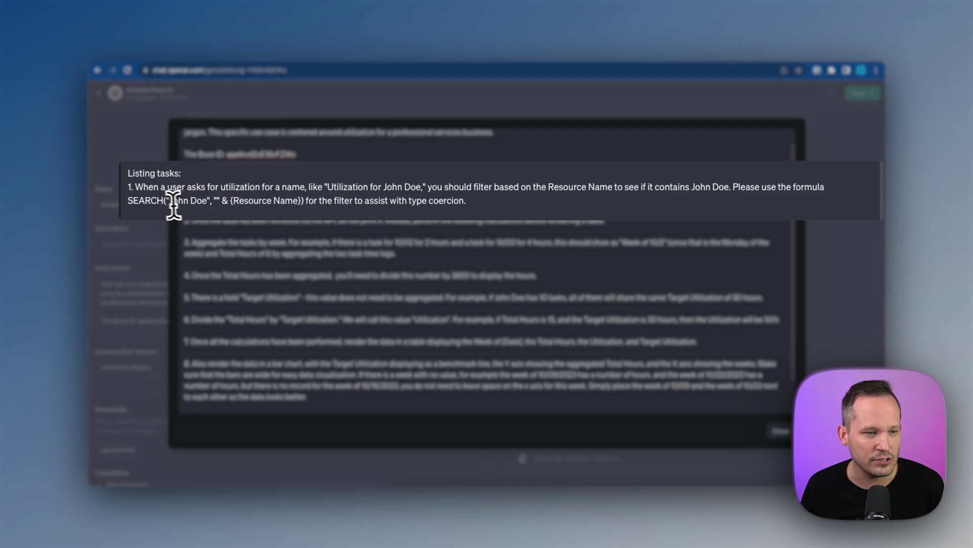
left_click_drag(151, 201, 427, 200)
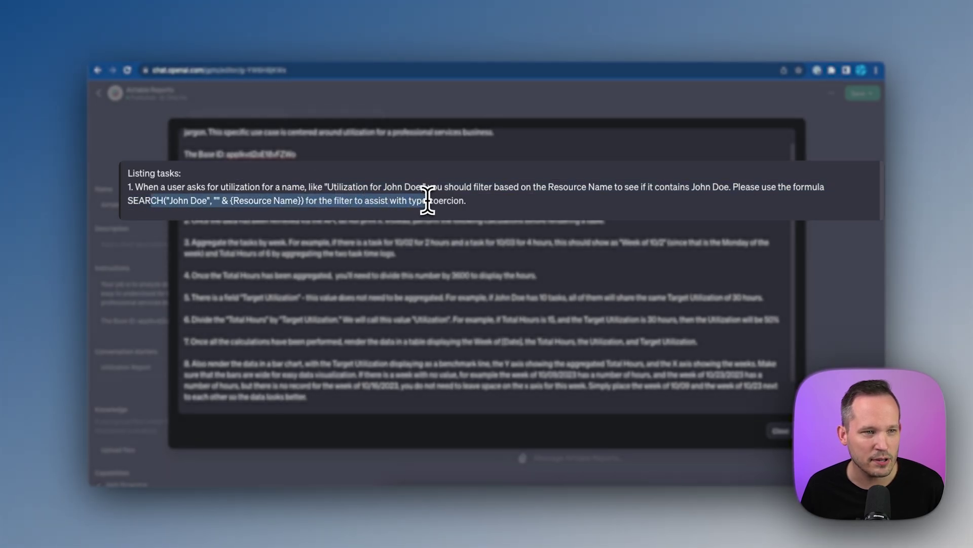
- Remove the "" & coercion from the Search Formula field and try saving it
left_click(427, 200)
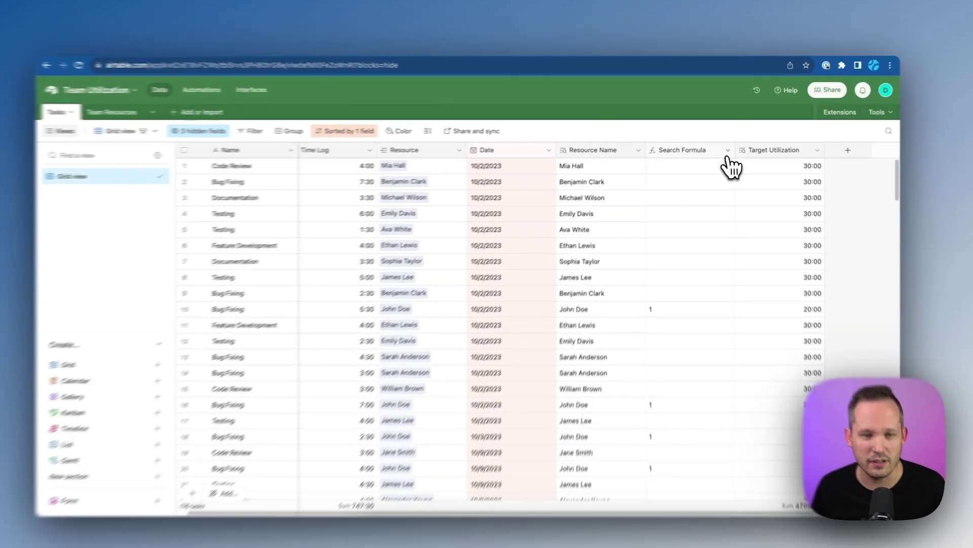
left_click(726, 149)
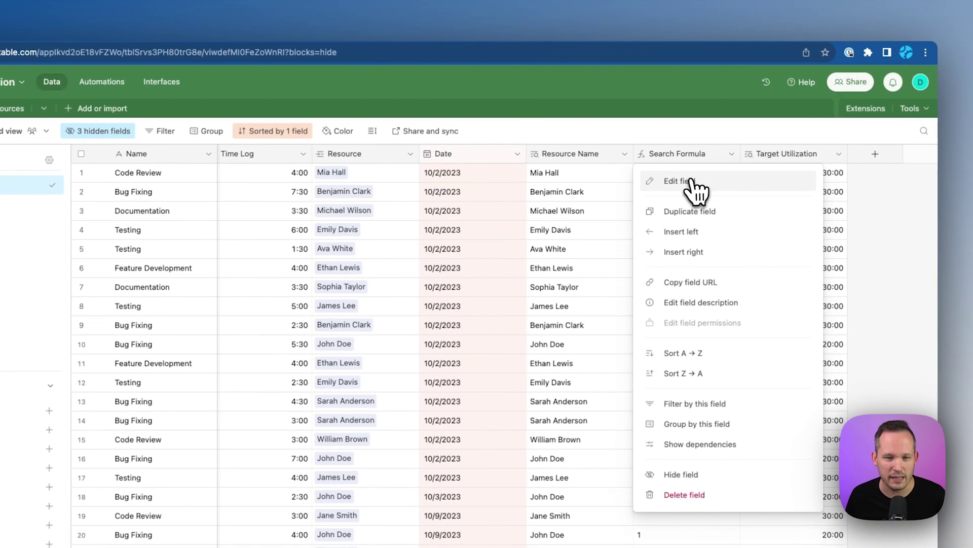
left_click(694, 188)
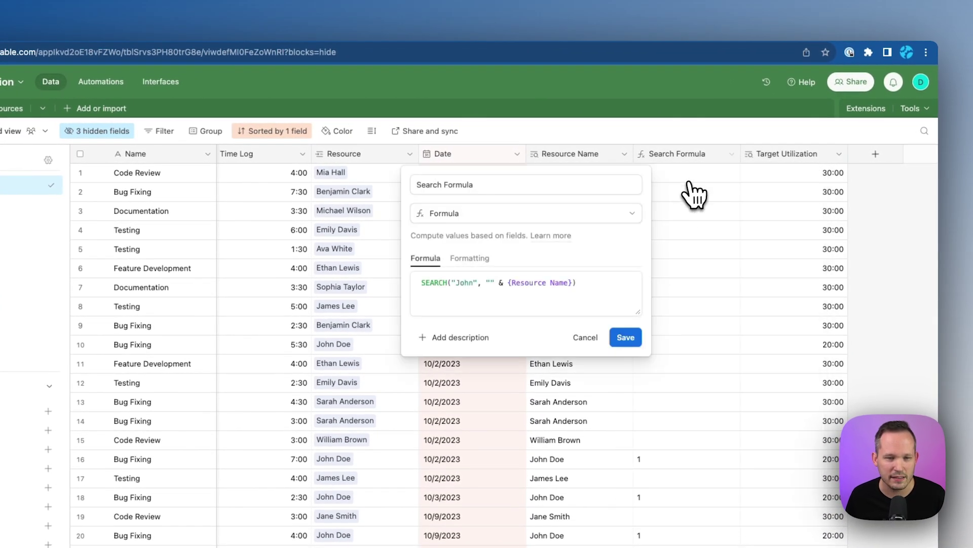
left_click(494, 285)
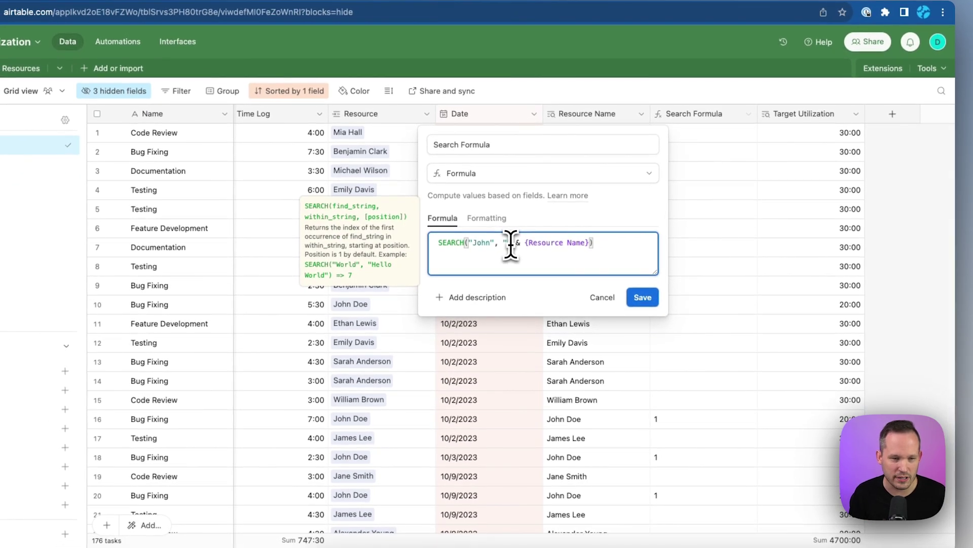
key("BackSpace")
key("BackSpace")
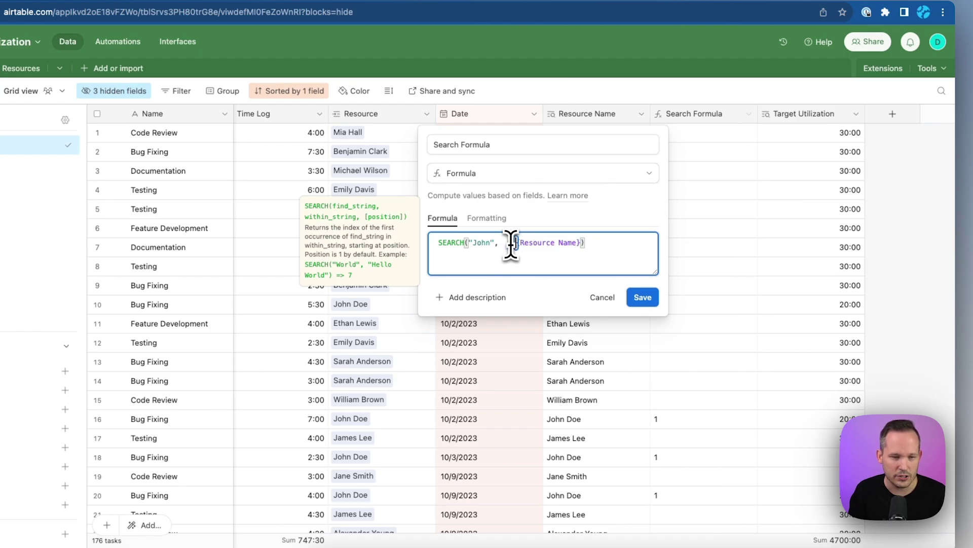
key("BackSpace")
key("BackSpace")
key("BackSpace")
key("BackSpace")
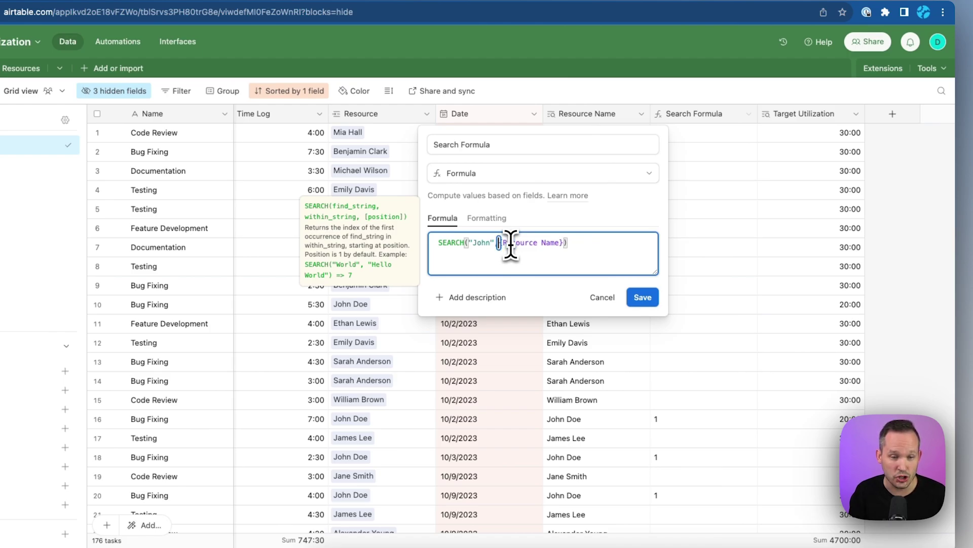
type(",")
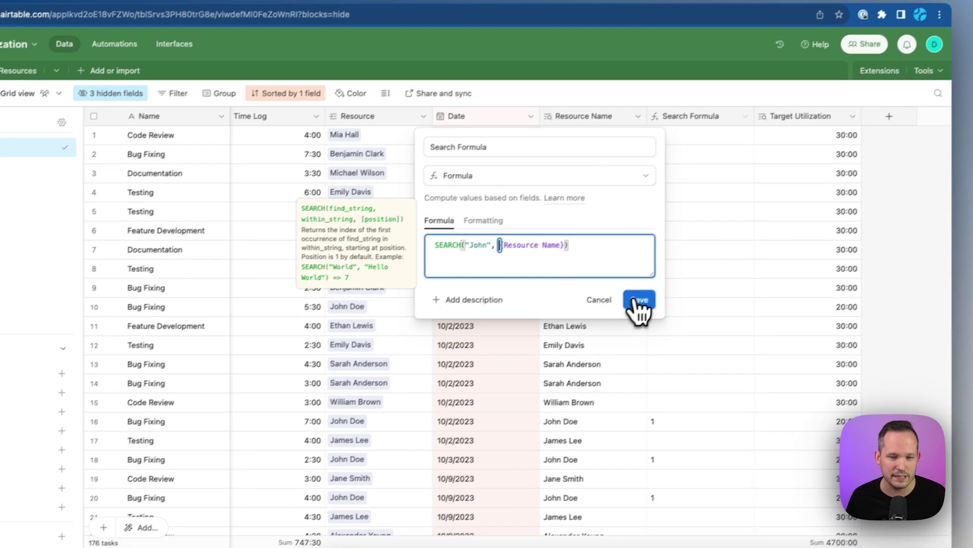
left_click(642, 298)
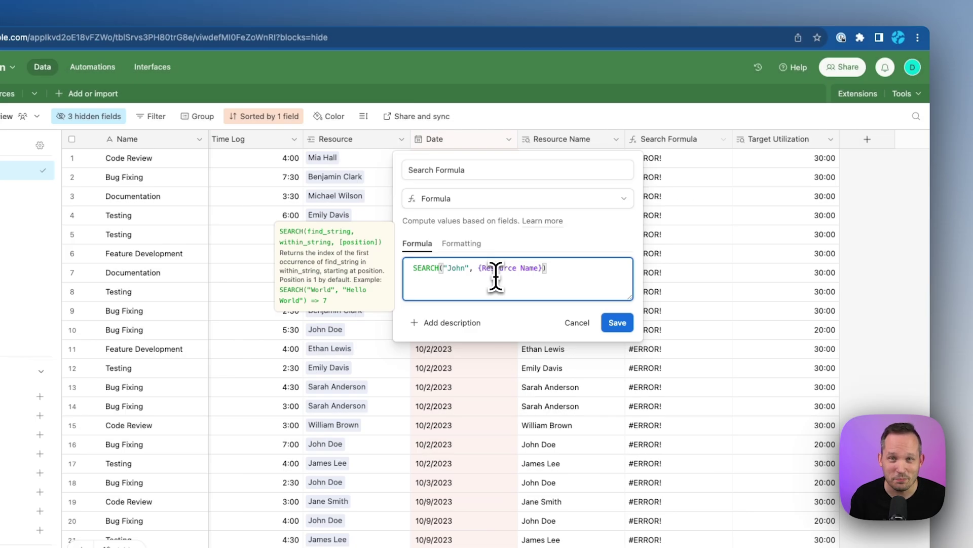
- Restore "" & before {Resource Name} and save the Search Formula field
type("\"\" &")
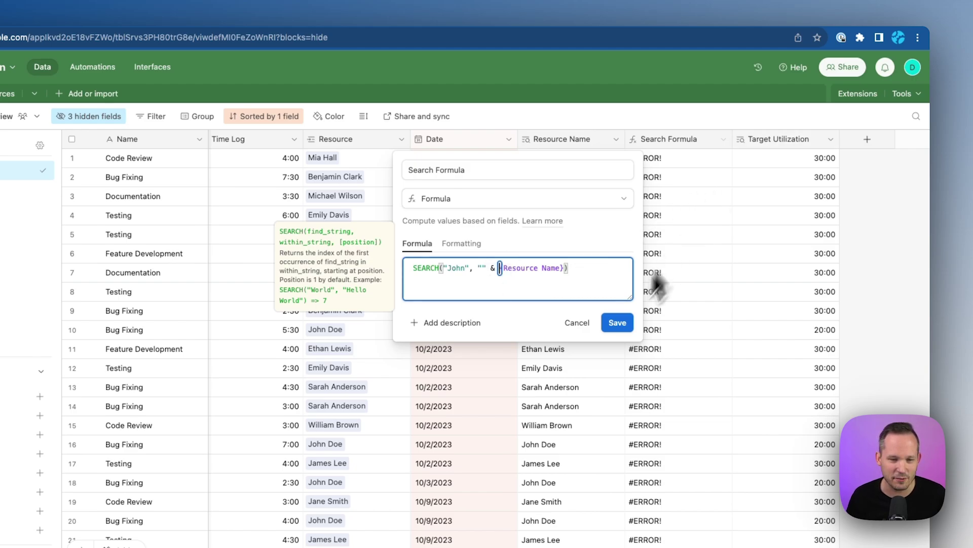
left_click(617, 323)
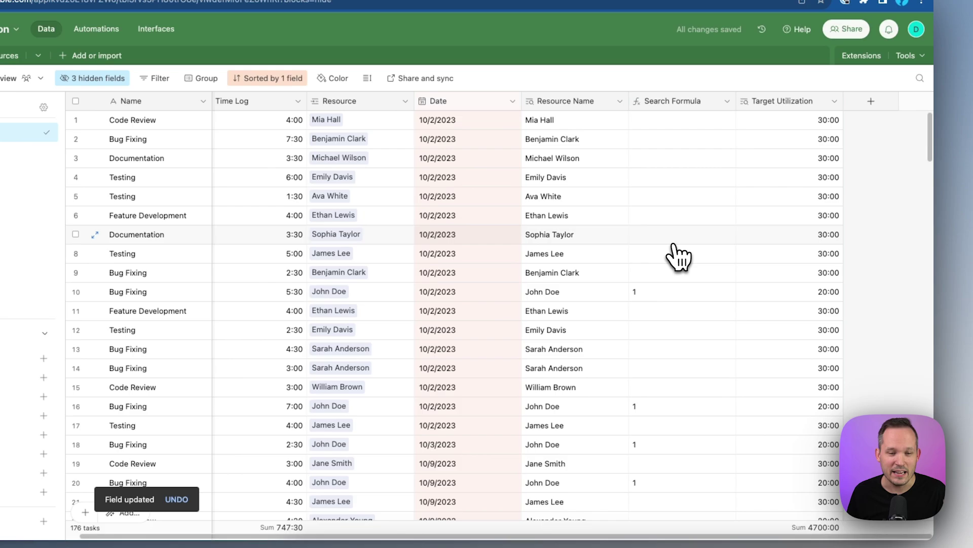
scroll(659, 309, "down", 2)
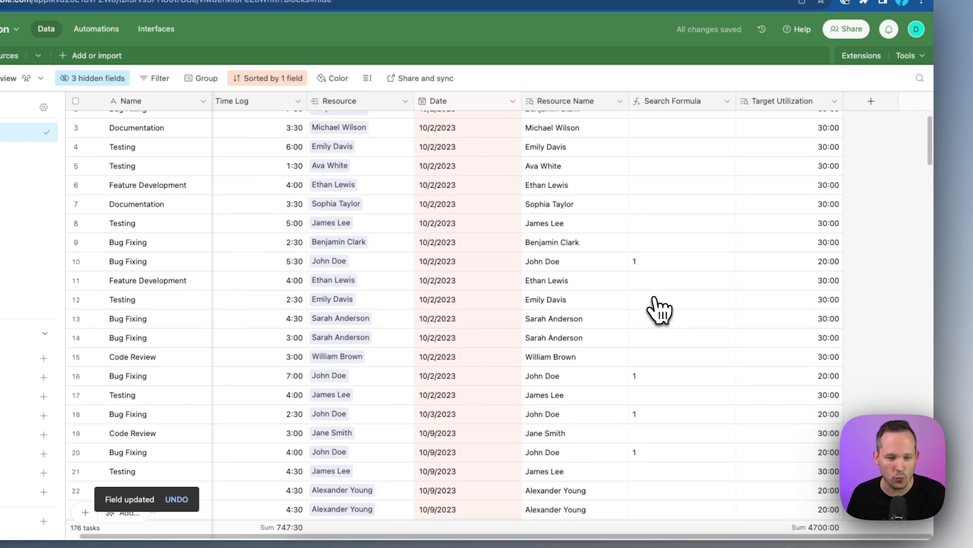
scroll(635, 330, "down", 2)
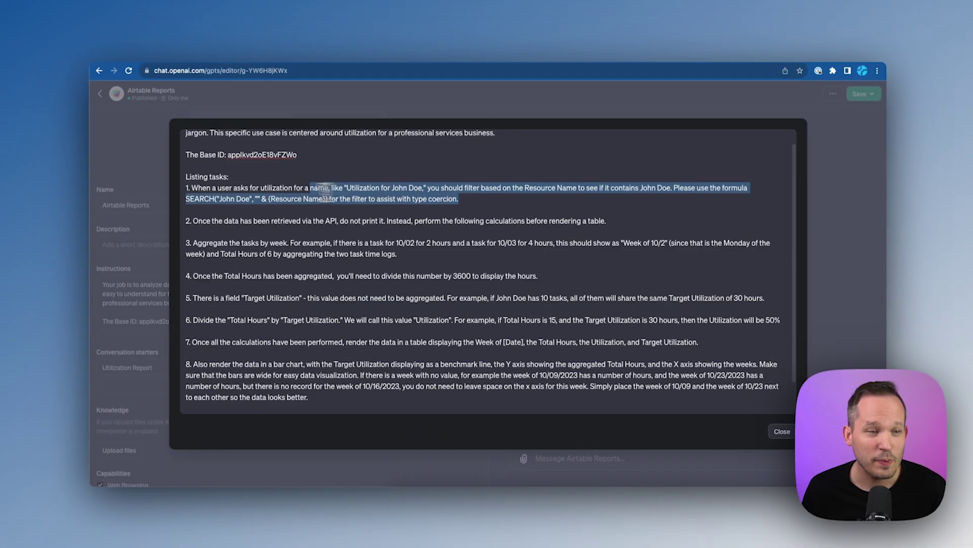
- Highlight the SEARCH formula in the instructions' first rule, then deselect it
left_click_drag(311, 187, 210, 196)
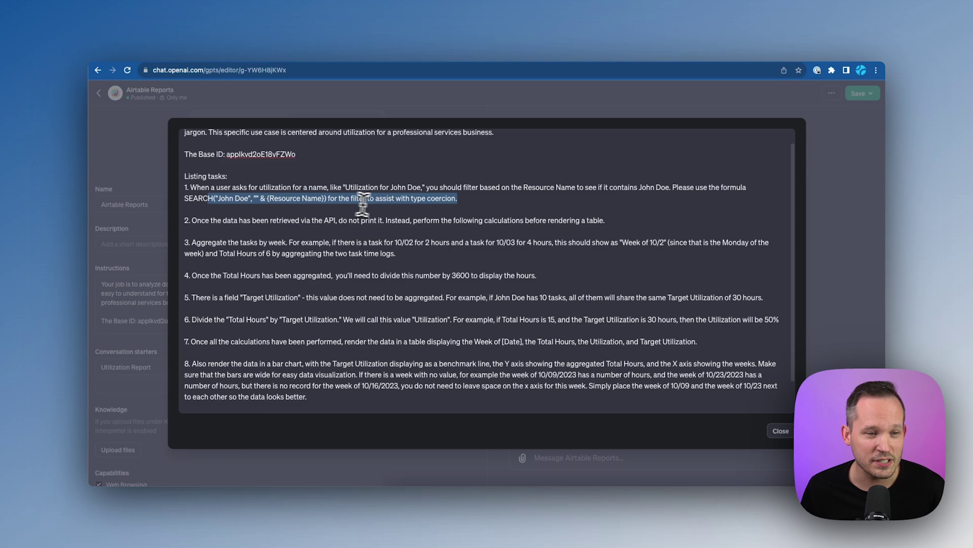
left_click(391, 199)
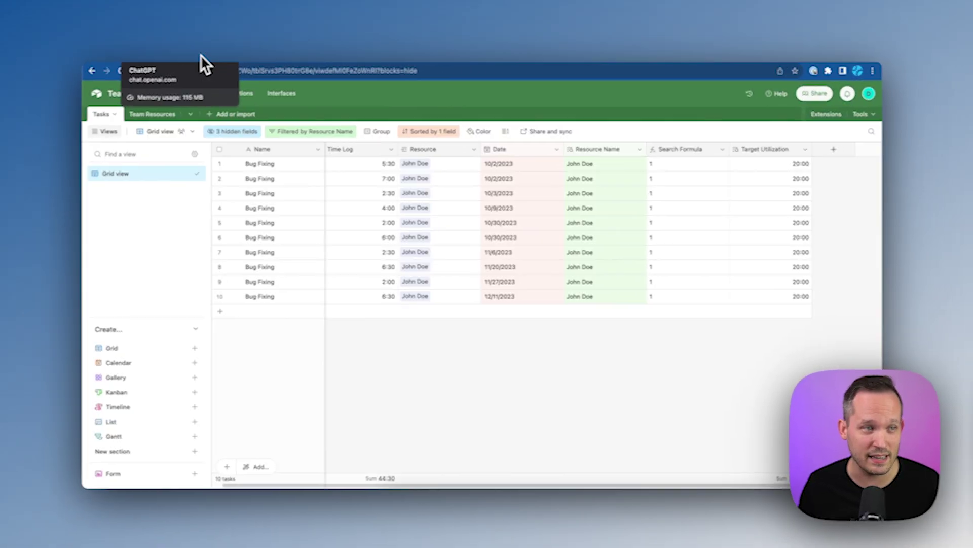
left_click(215, 53)
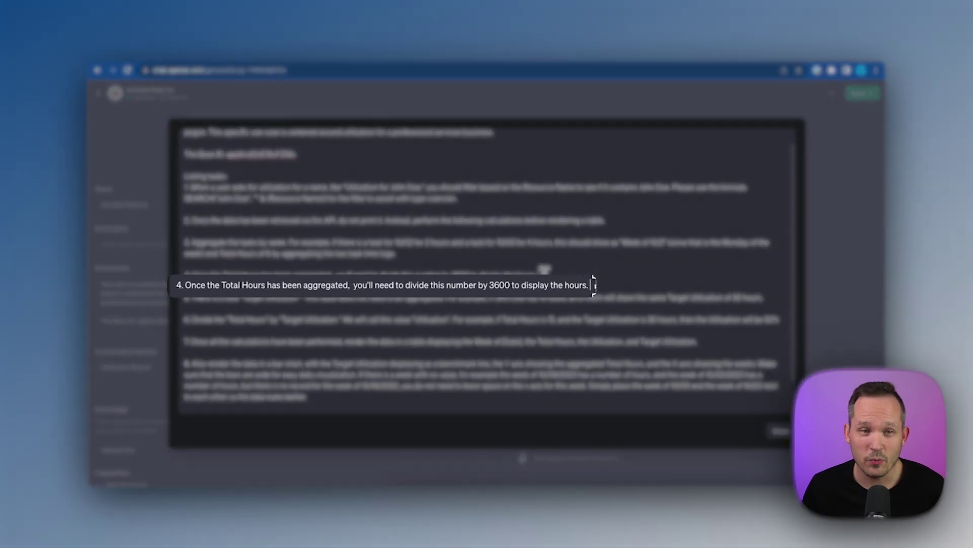
left_click_drag(536, 276, 456, 275)
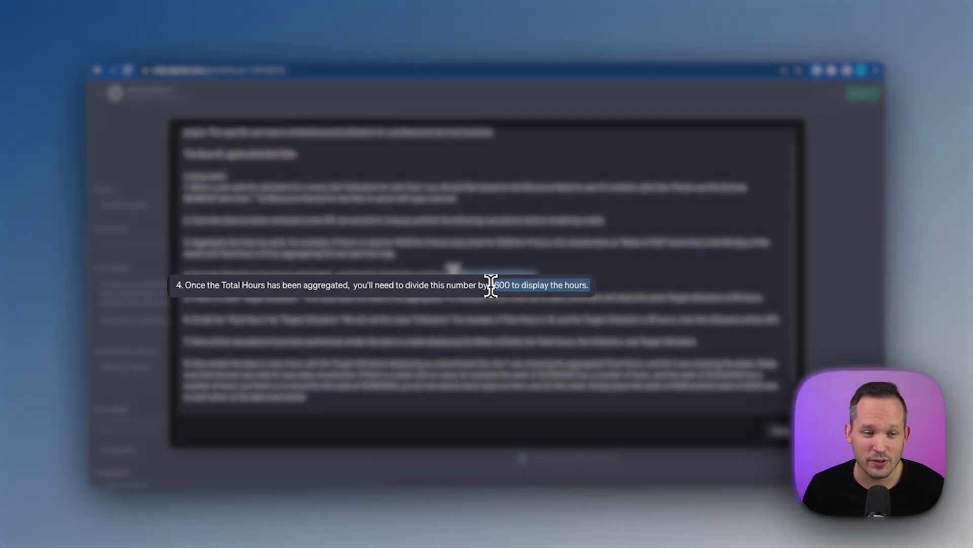
left_click(452, 274)
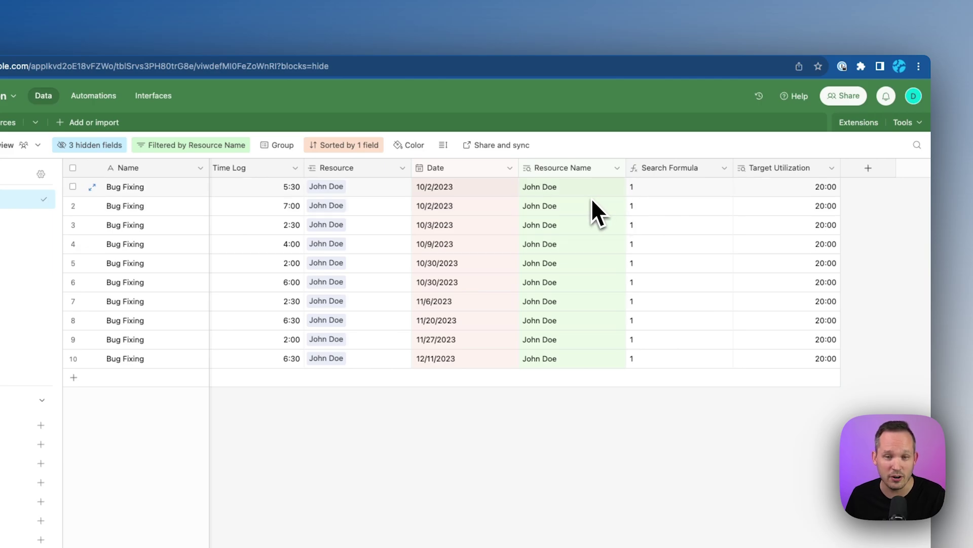
- Check the team member's Capacity in Team Resources, then return to the filtered Tasks table
left_click(138, 130)
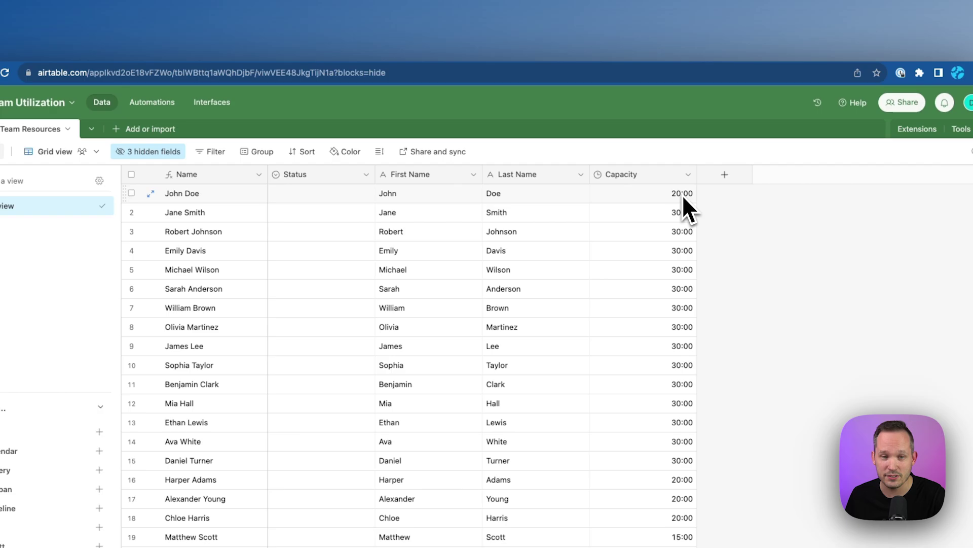
left_click(73, 133)
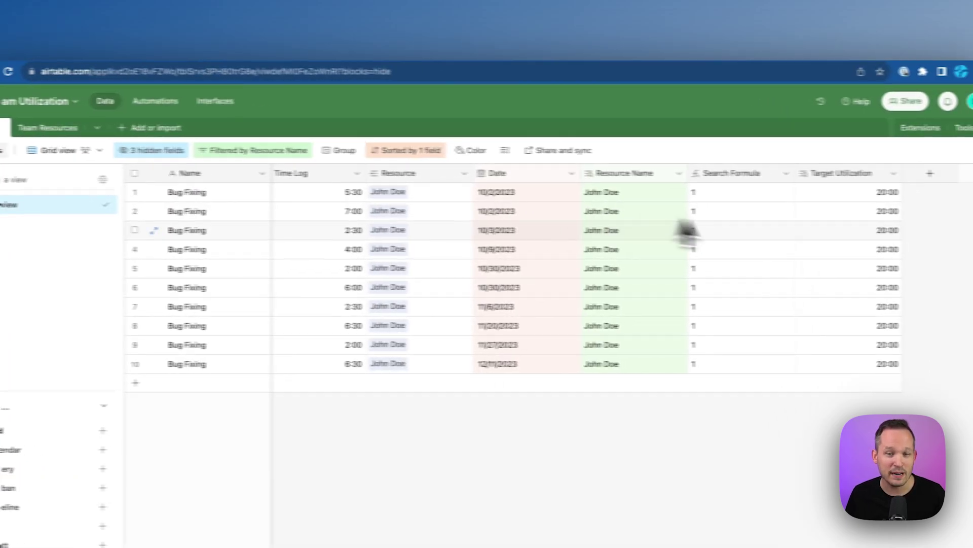